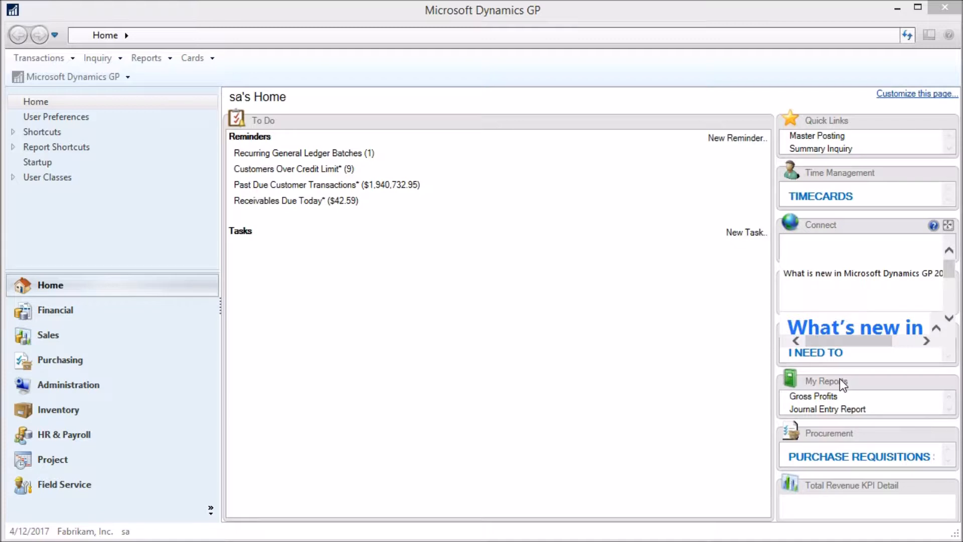
- Open the table resource descriptions and bring up the lookup of table names
left_click(111, 77)
left_click(111, 77)
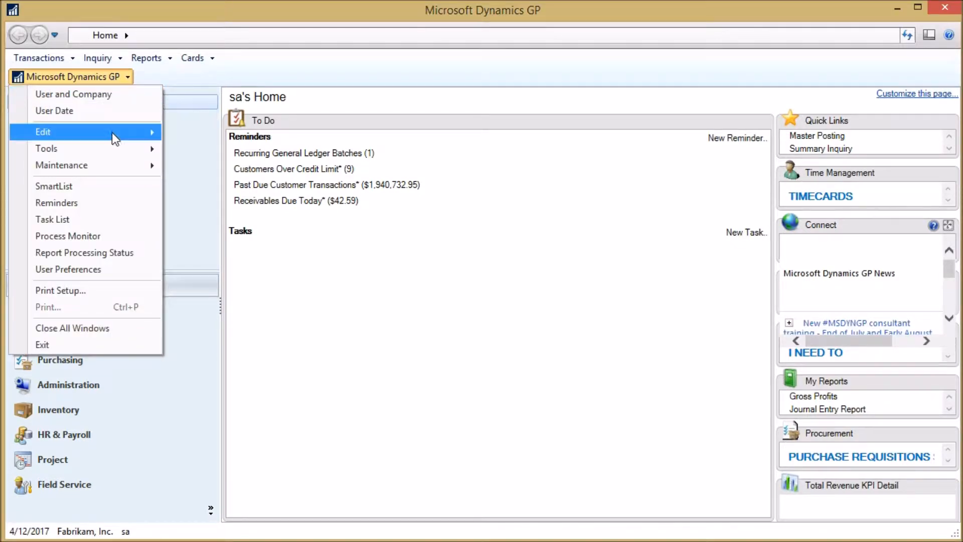
mouse_move(113, 147)
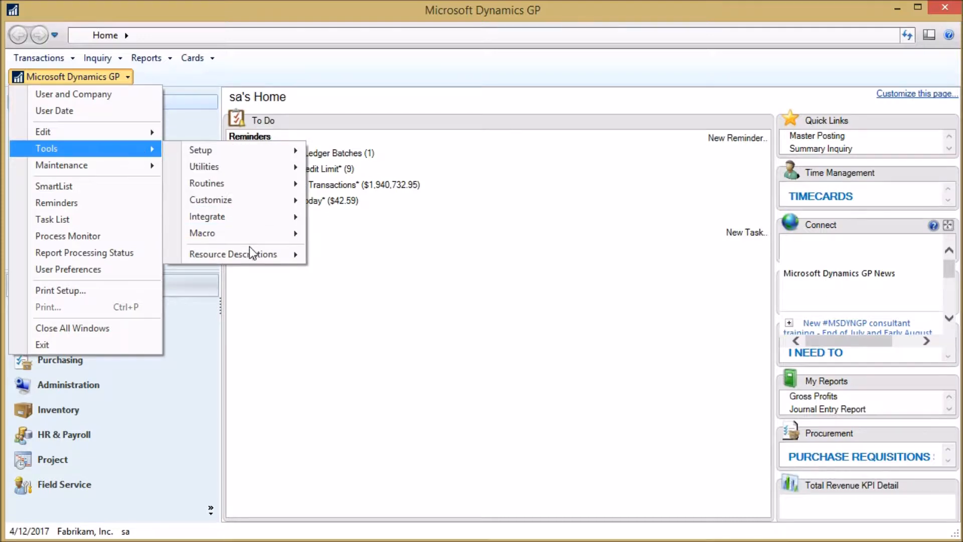
mouse_move(259, 253)
left_click(346, 253)
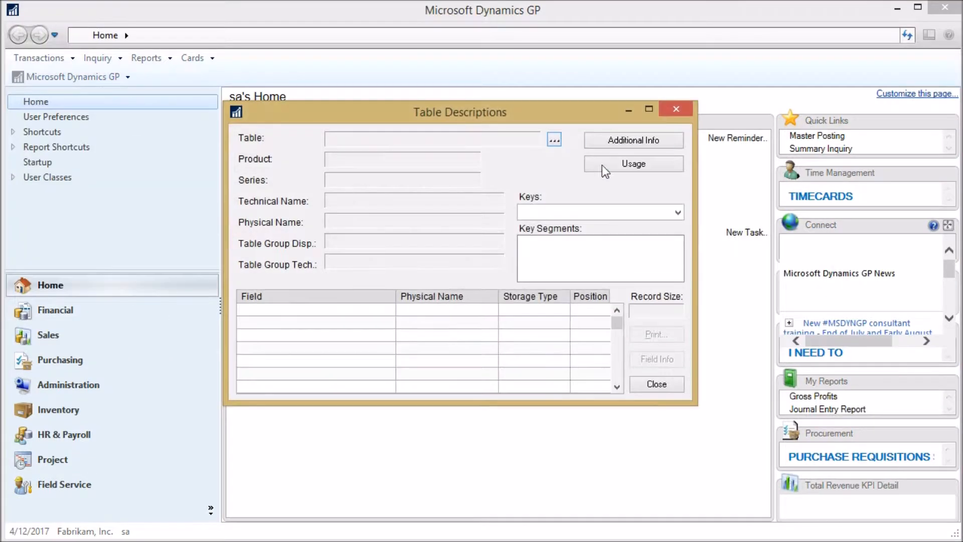
left_click(554, 141)
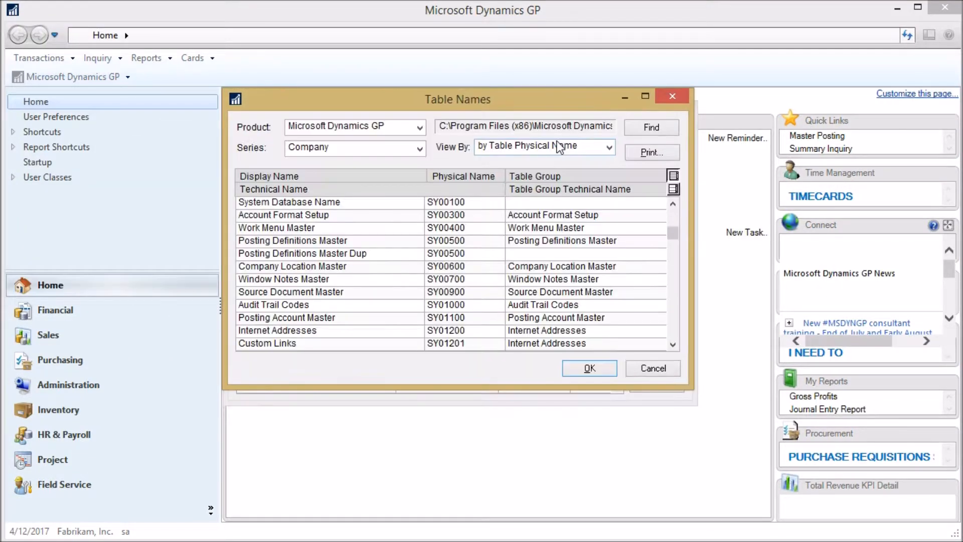
- List the Microsoft Dynamics GP tables of the Sales series, viewed by Table Physical Name
left_click(420, 150)
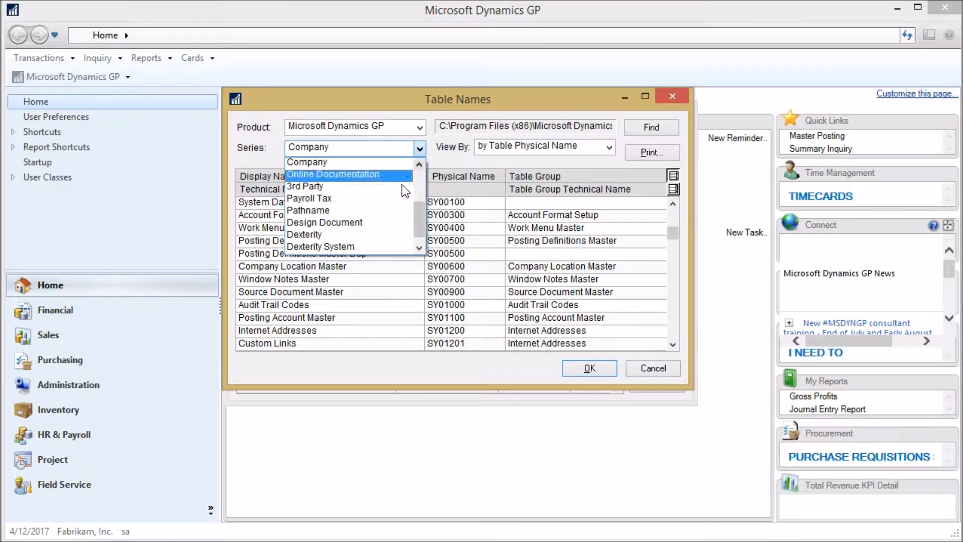
left_click_drag(420, 212, 420, 161)
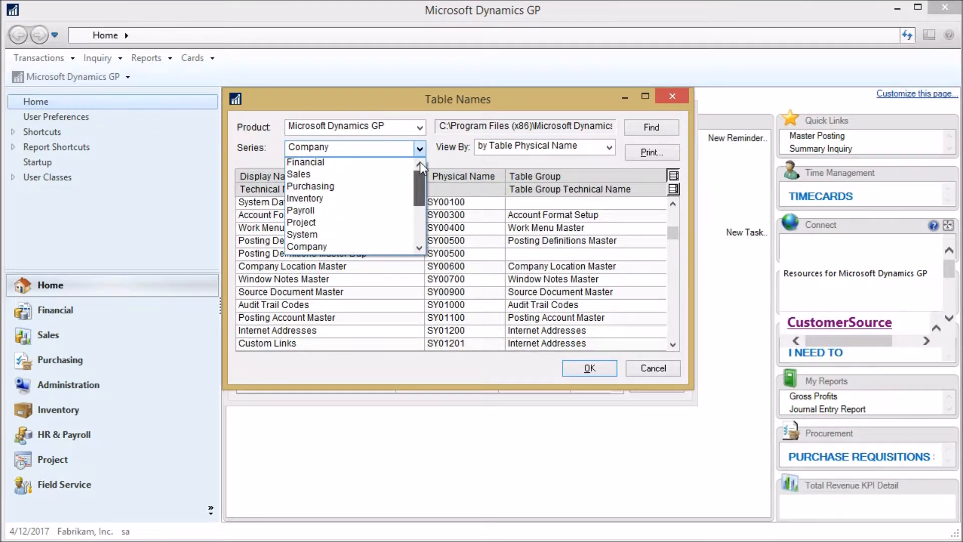
left_click(380, 175)
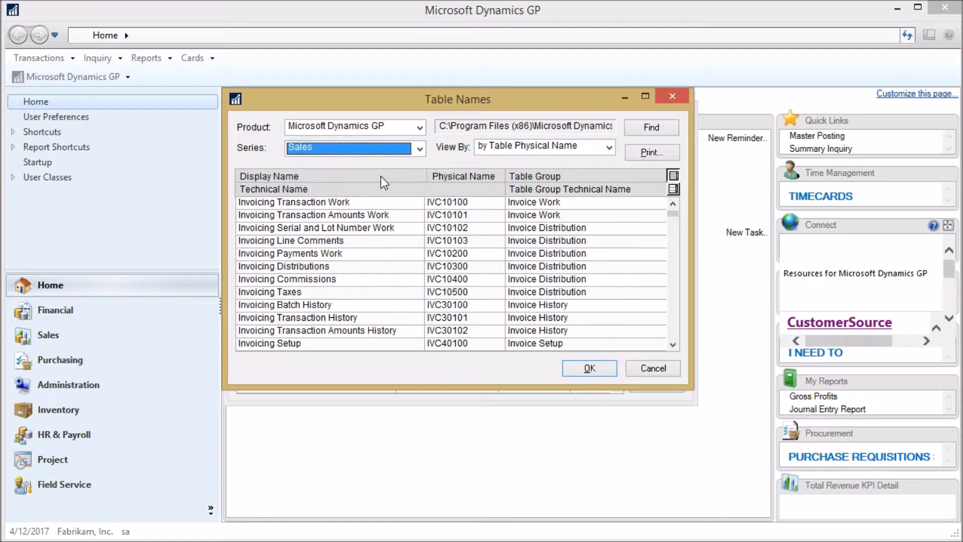
left_click(609, 146)
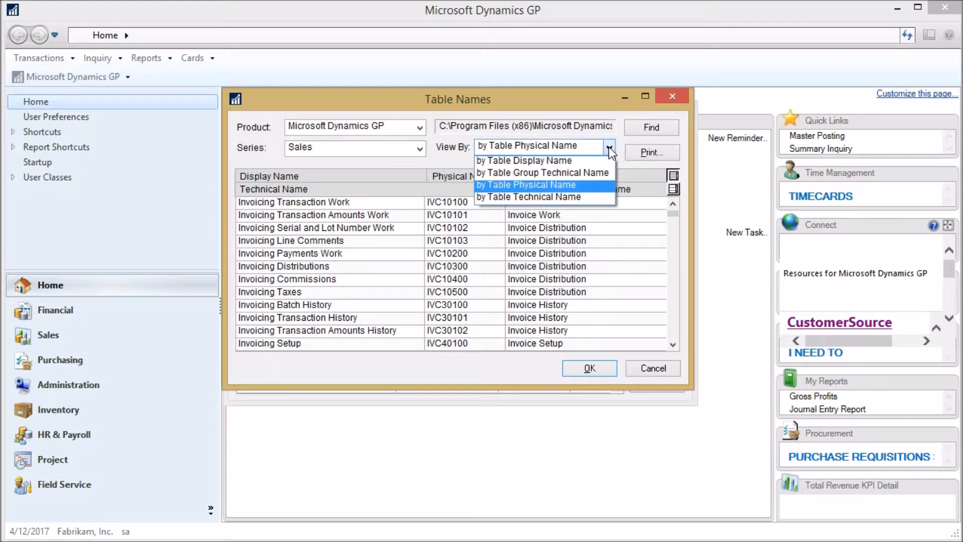
left_click(579, 185)
- Find the customer master tables RM Customer MSTR (RM00101) and Customer Master Address File (RM00102), and compare their entries
left_click(671, 318)
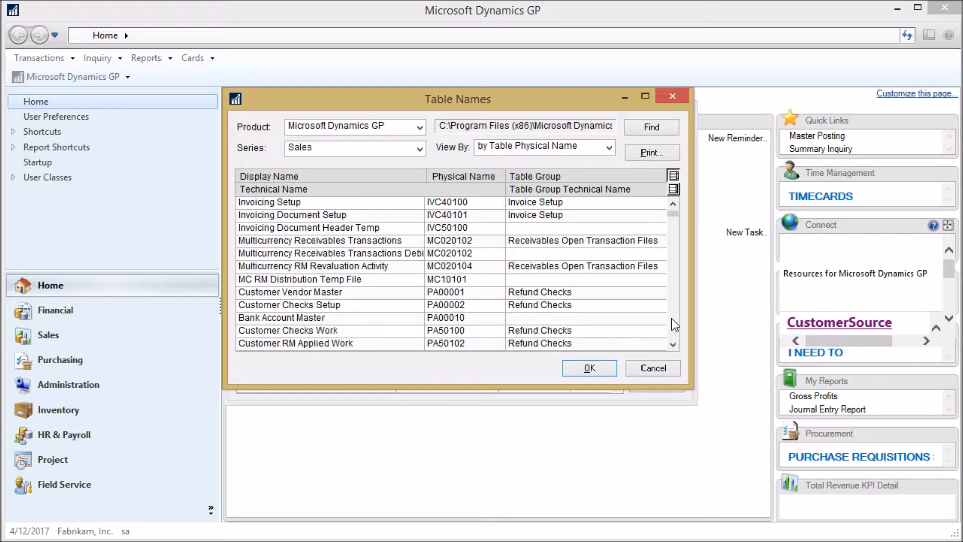
left_click(671, 318)
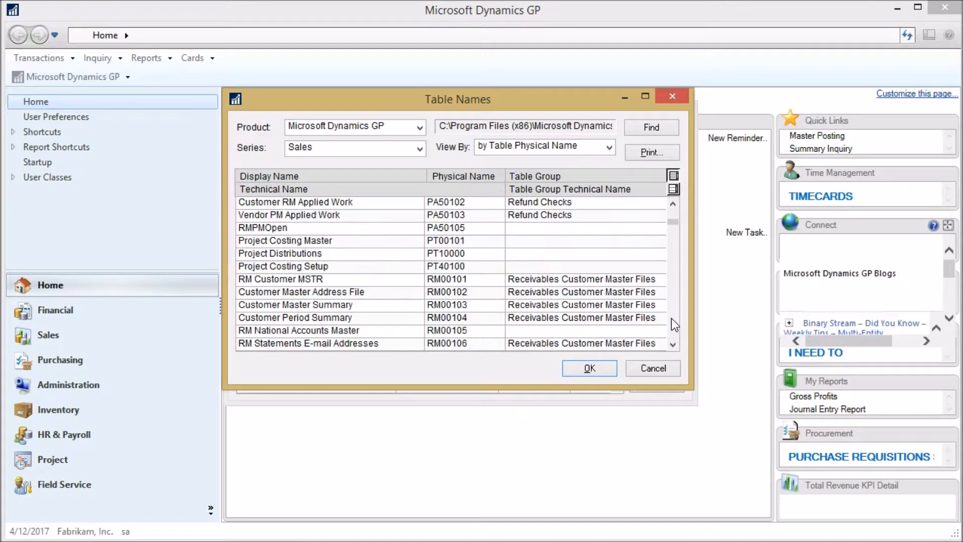
left_click(314, 280)
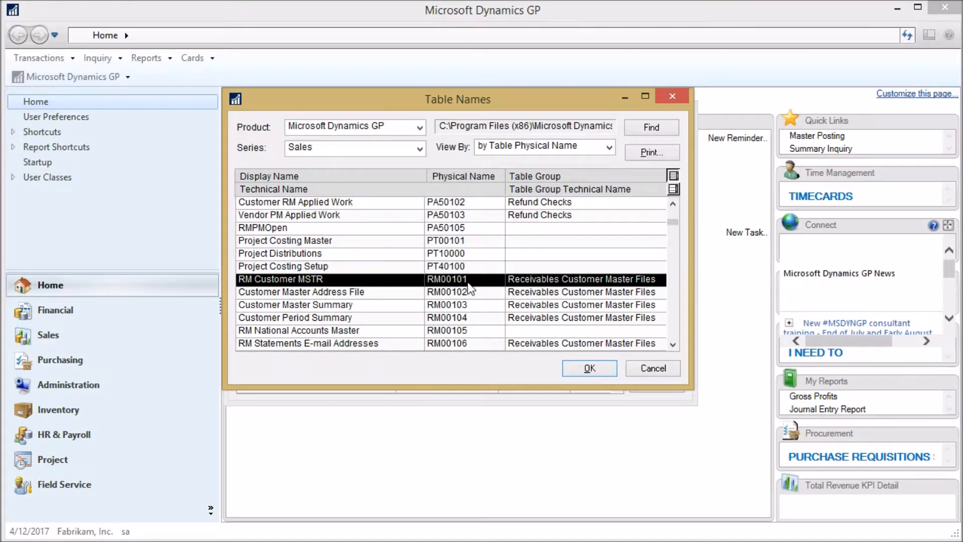
left_click(447, 294)
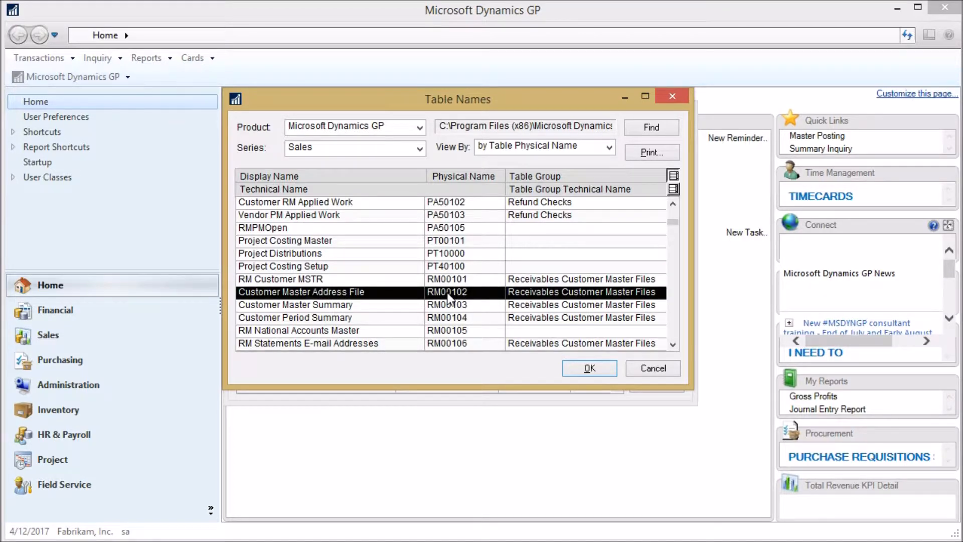
left_click(445, 282)
left_click(443, 289)
left_click(444, 281)
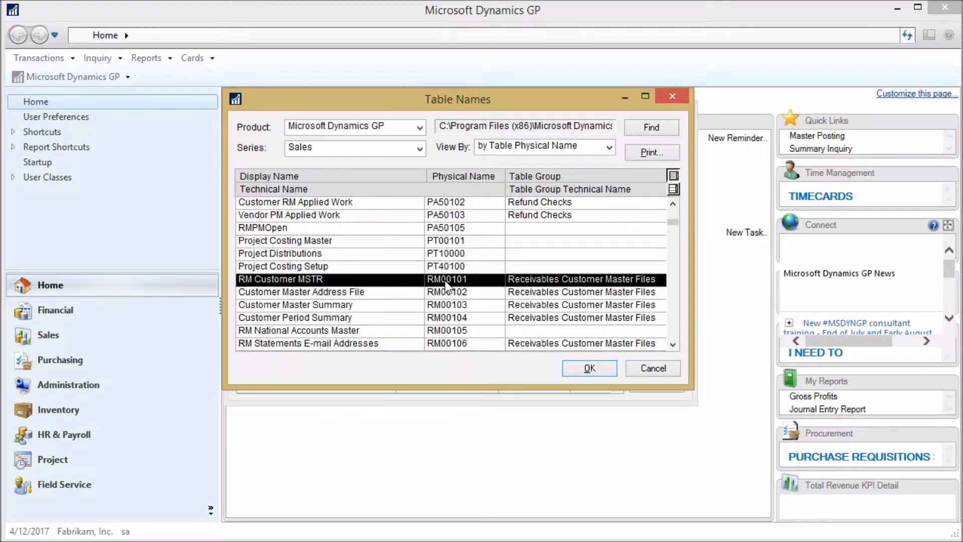
- Locate and select the RM Open File table (RM20101) among the receivables tables
left_click(672, 344)
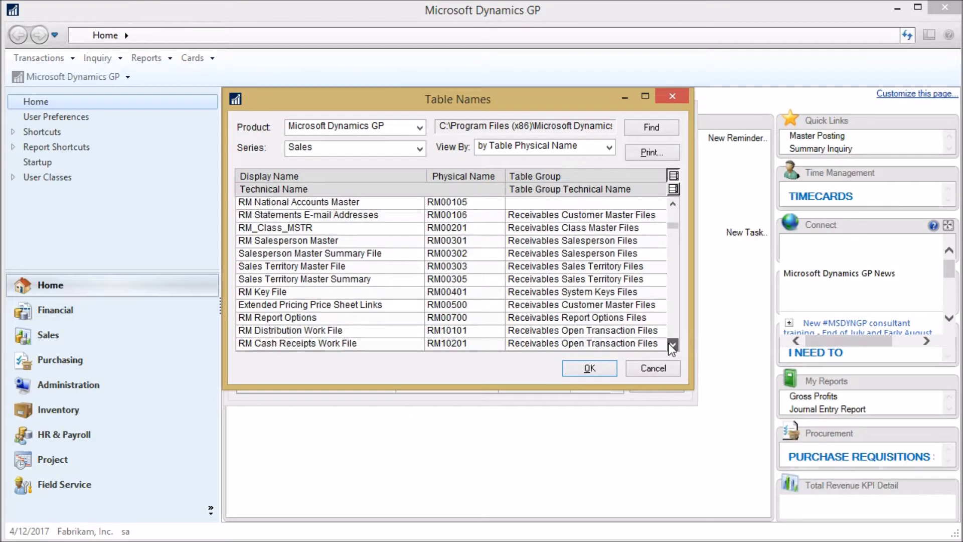
left_click(672, 344)
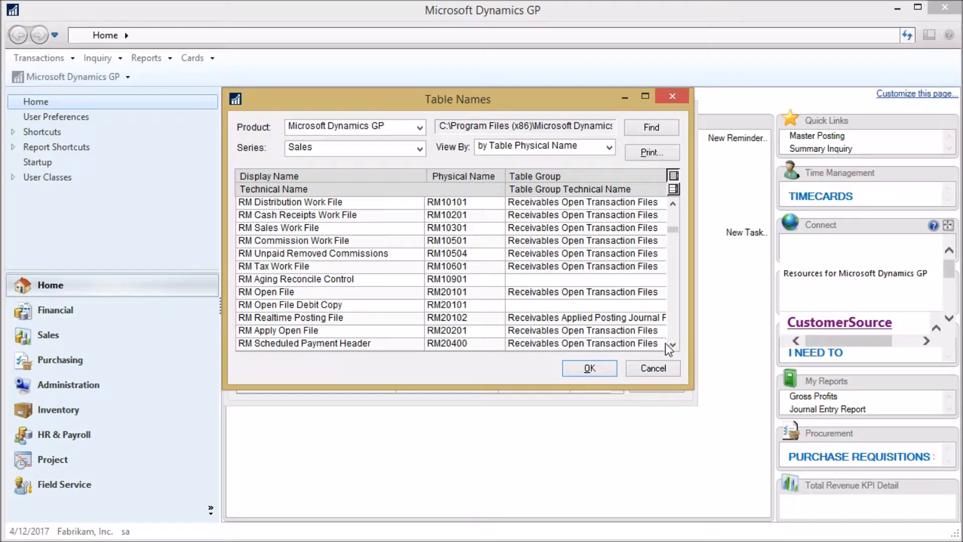
left_click(294, 291)
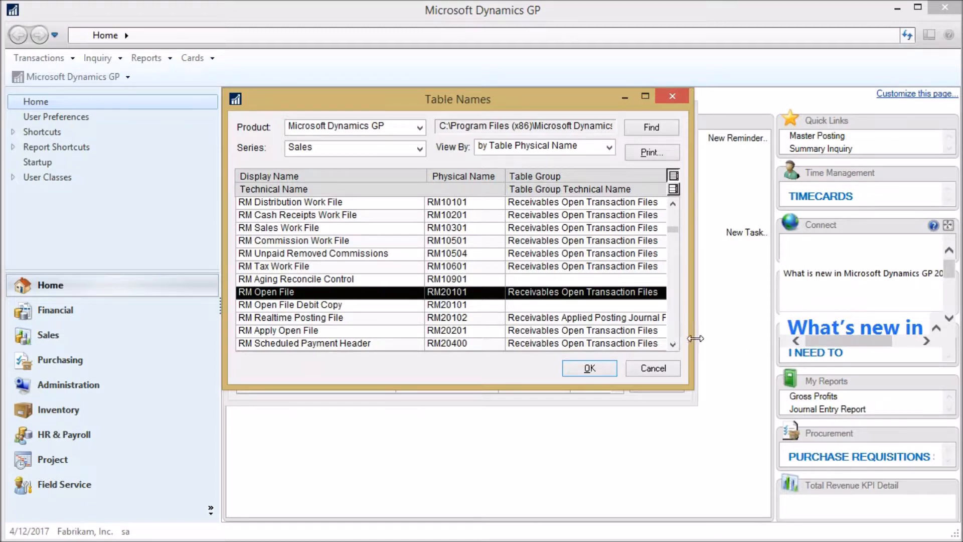
- Locate and select the RM History File table (RM30101) further down the Sales table list
left_click(673, 344)
left_click(673, 343)
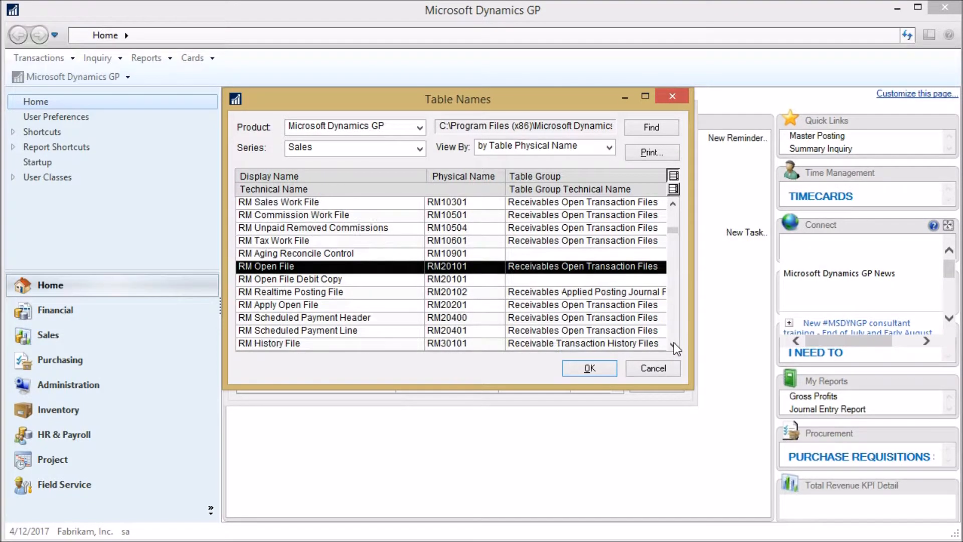
left_click(673, 344)
left_click(673, 343)
left_click(673, 343)
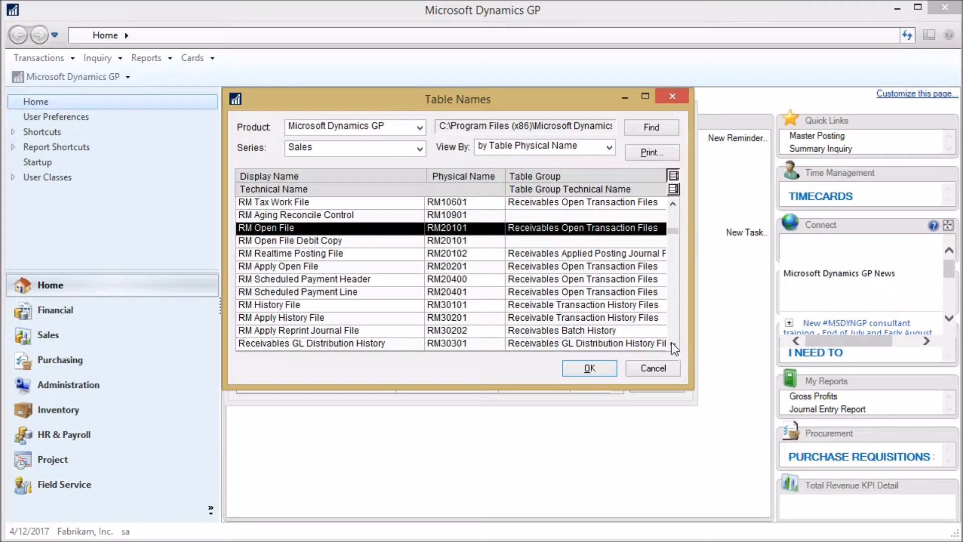
left_click(382, 304)
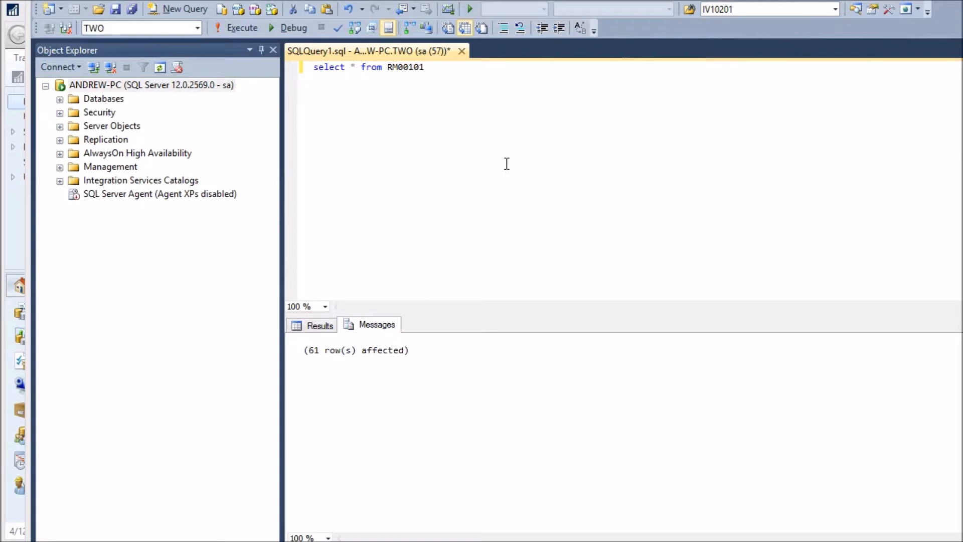
- In SQL Server Management Studio, run "select * from RM00101" on the TWO database and look through the customer record columns
left_click(238, 28)
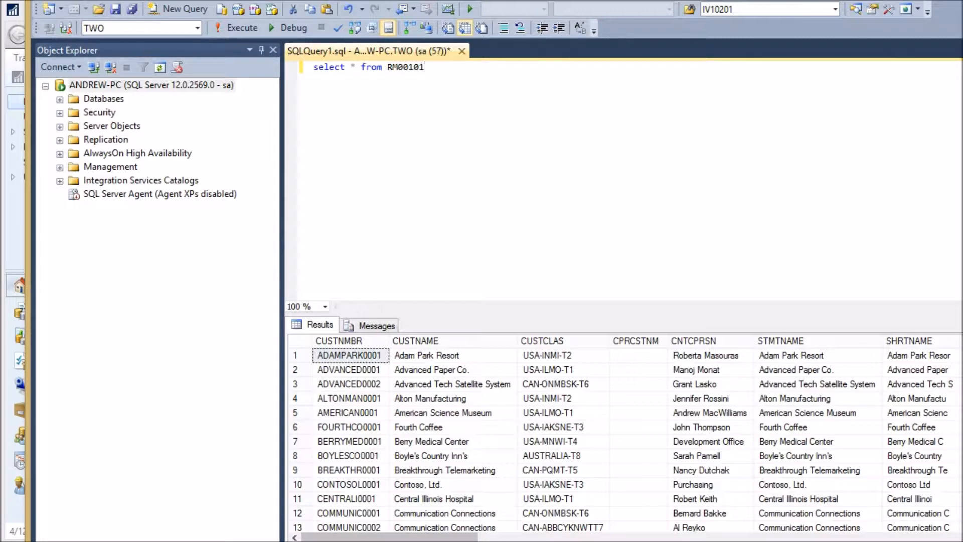
left_click(872, 537)
left_click(872, 538)
left_click_drag(741, 537, 390, 538)
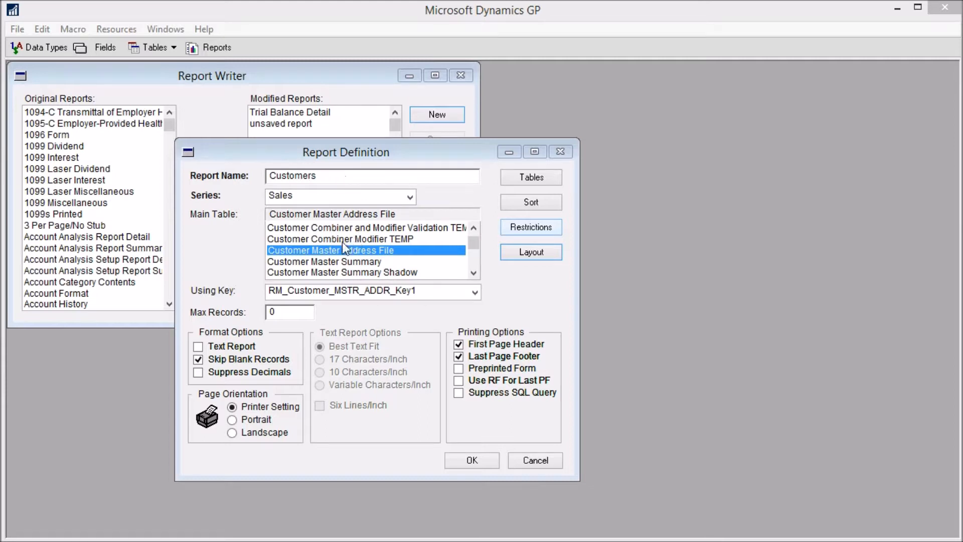
- In Report Writer, name the report "Customers Adresses", use Customer Master Address File as main table, and enable Text Report
left_click(332, 176)
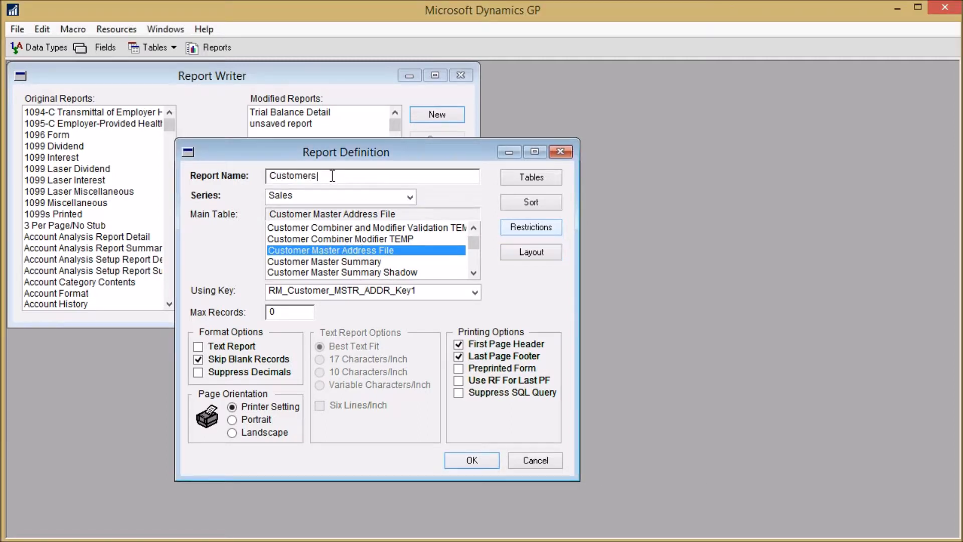
type("Adresses")
left_click(310, 255)
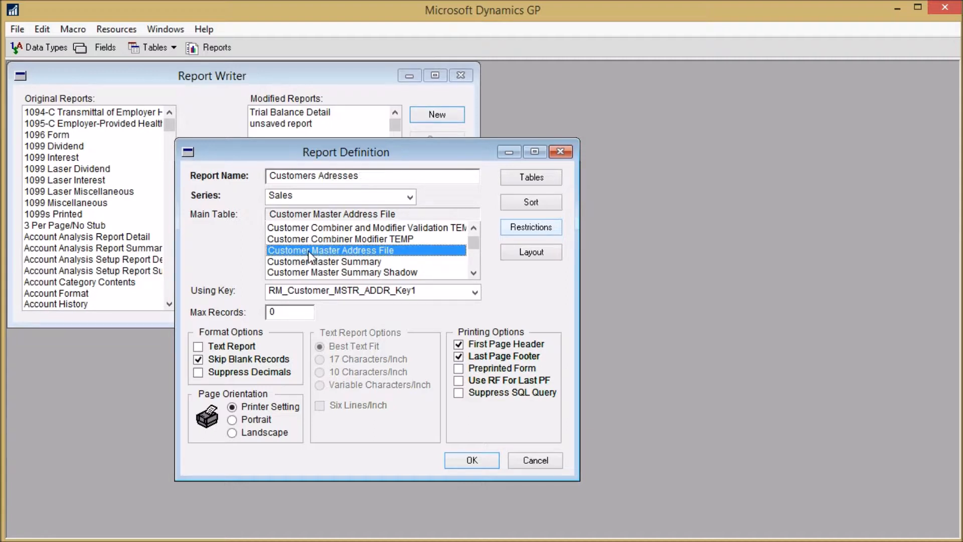
left_click(198, 346)
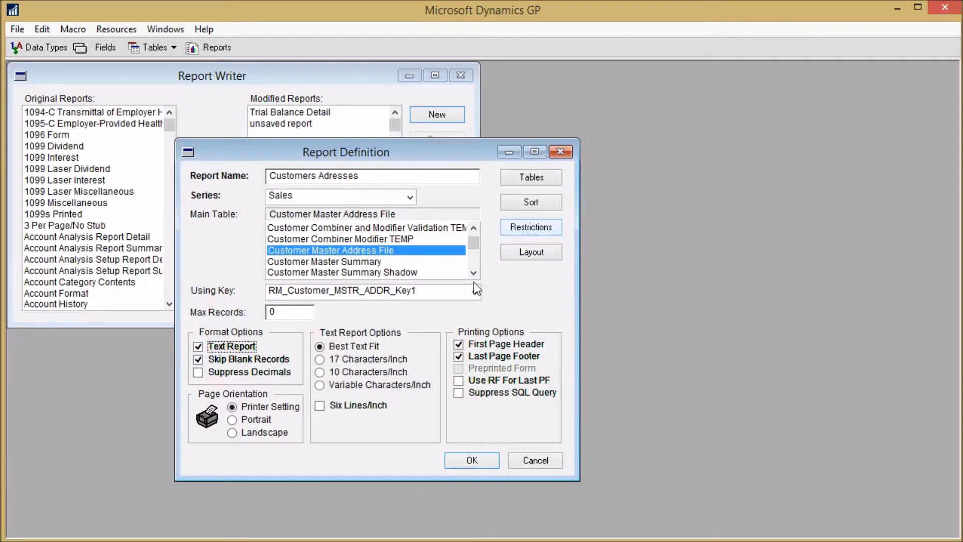
- Open the report's layout, move it clear of the toolbox, and review the available address fields and those in the body
left_click(519, 249)
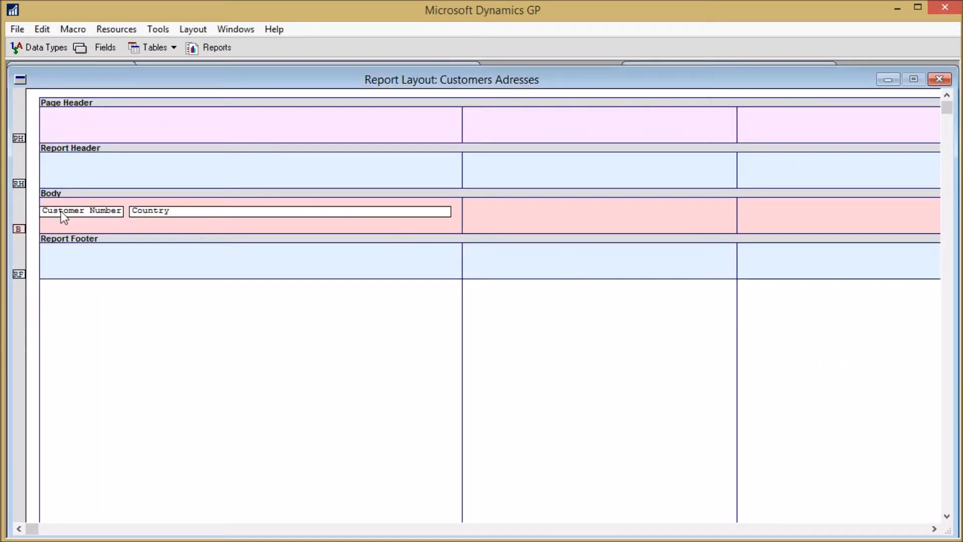
left_click_drag(225, 78, 361, 64)
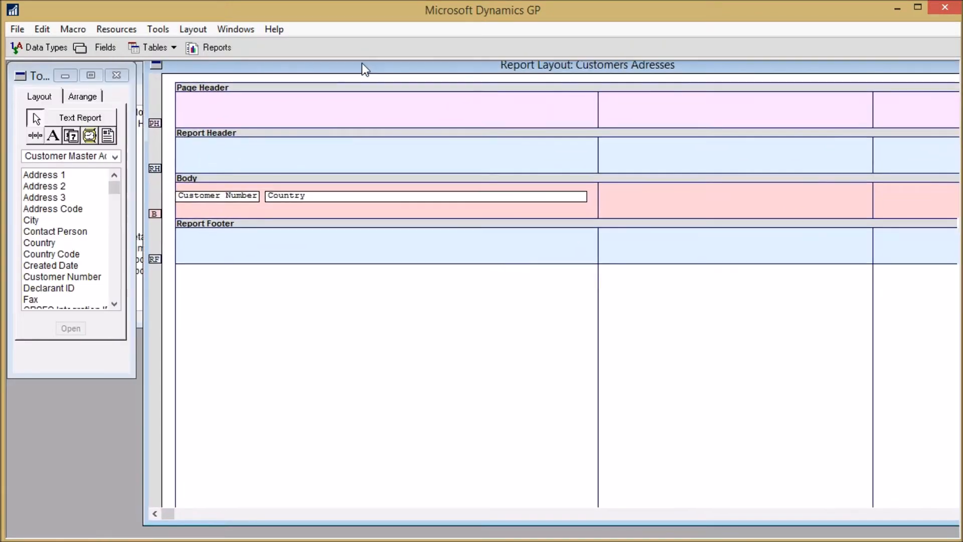
left_click(163, 31)
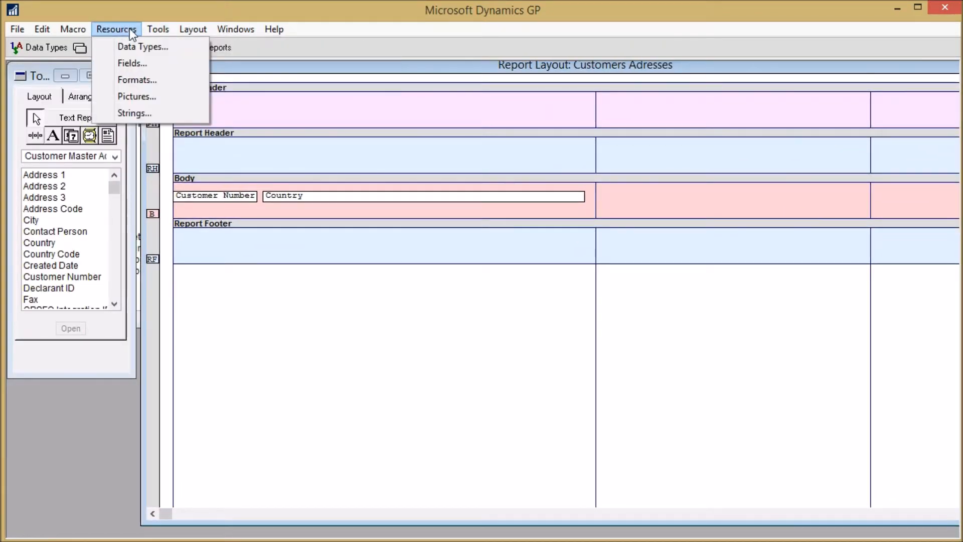
mouse_move(187, 28)
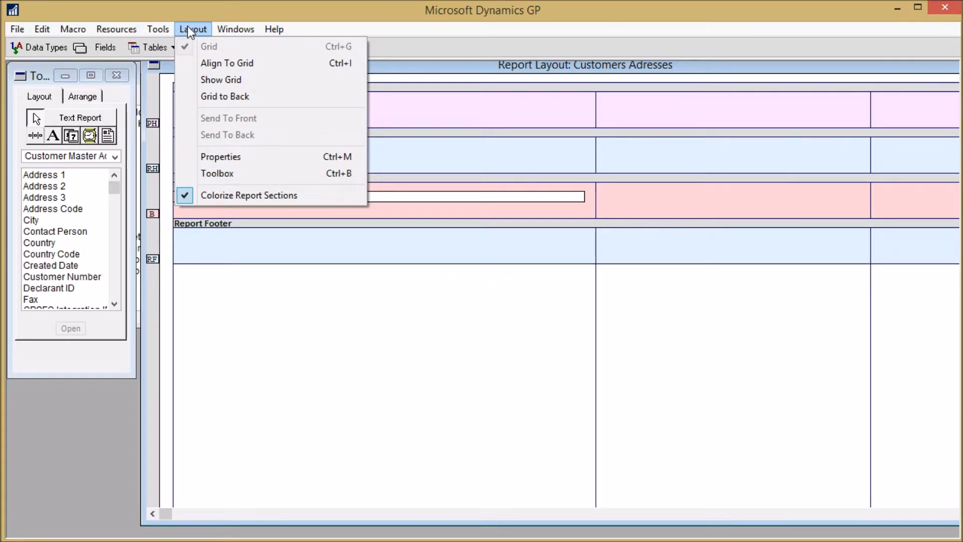
left_click(226, 175)
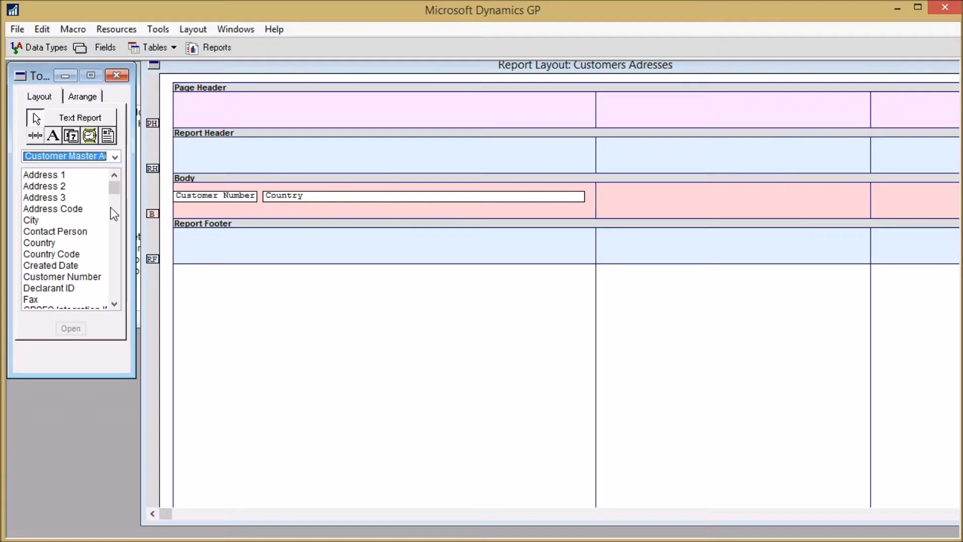
left_click(210, 232)
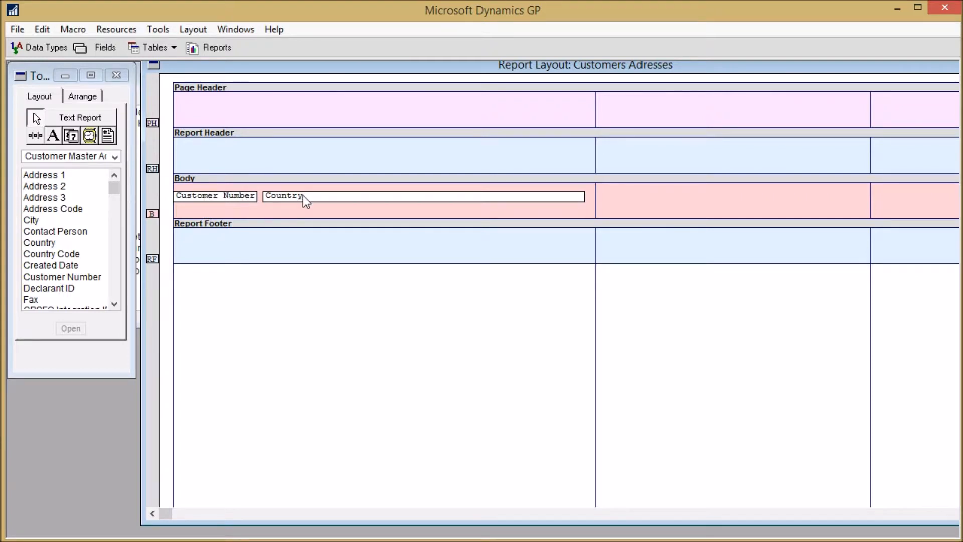
- Close the report layout and save the Customers Adresses report definition
double_click(780, 64)
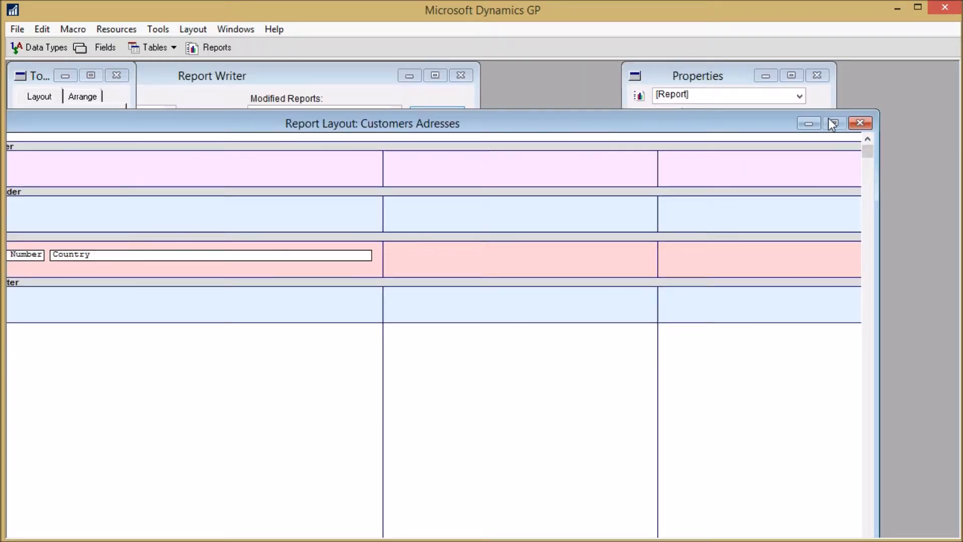
left_click(859, 122)
left_click(471, 461)
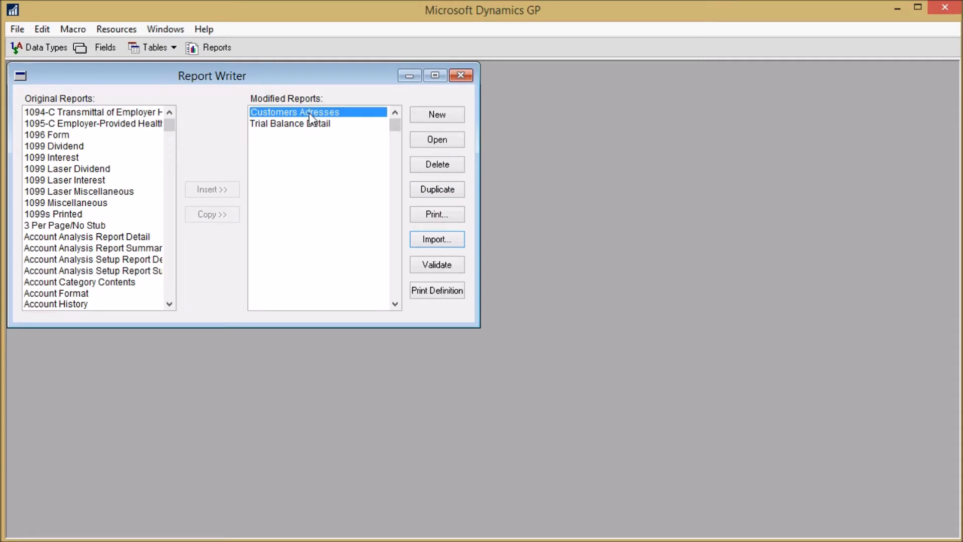
- Print the Customers Adresses report to the screen using the Standard report type
key("alt+Tab")
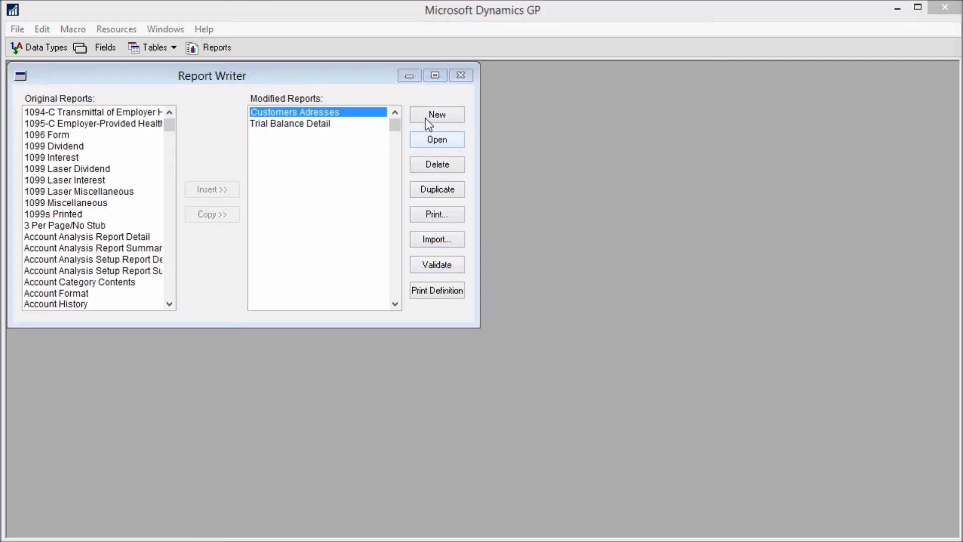
left_click(436, 216)
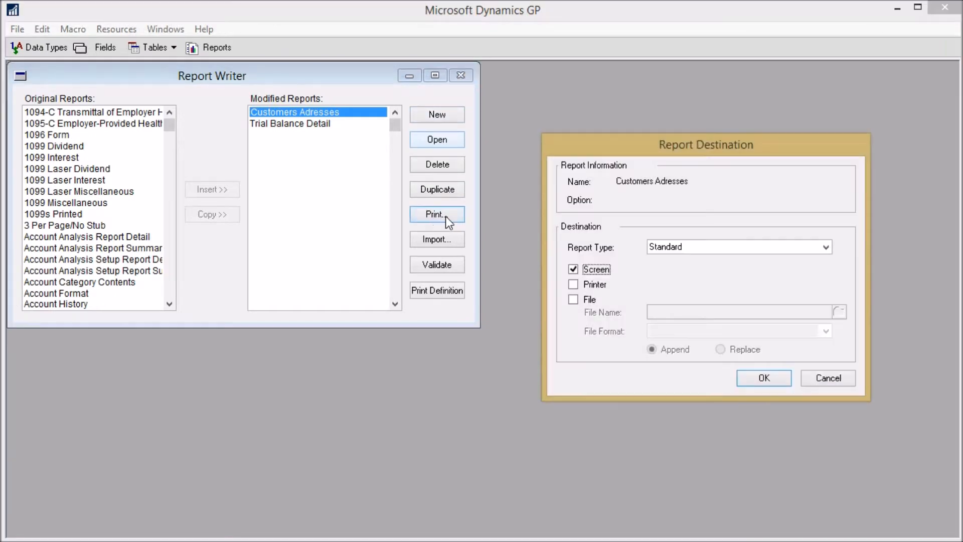
left_click(752, 377)
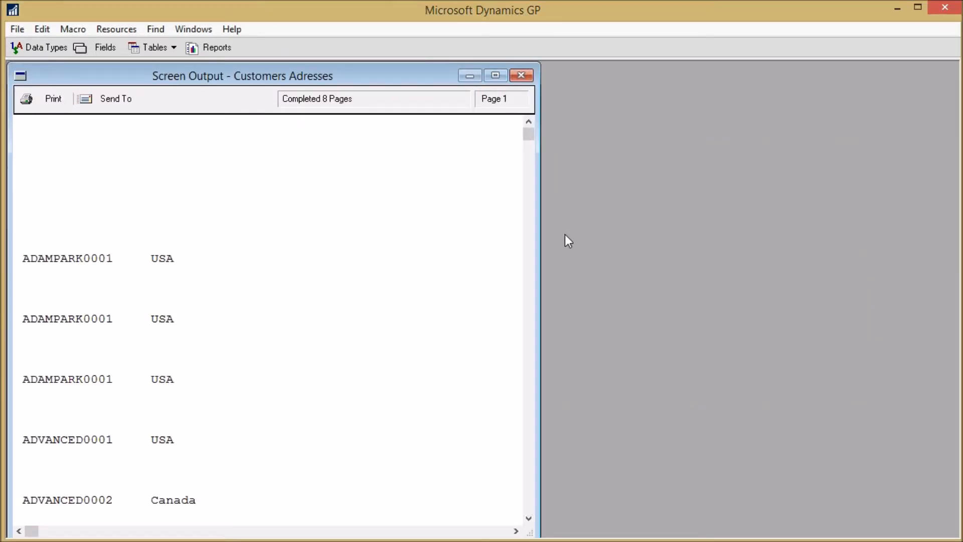
- Widen the Customers Adresses screen output window and review the customer and country entries across the report's pages
left_click_drag(539, 241, 630, 412)
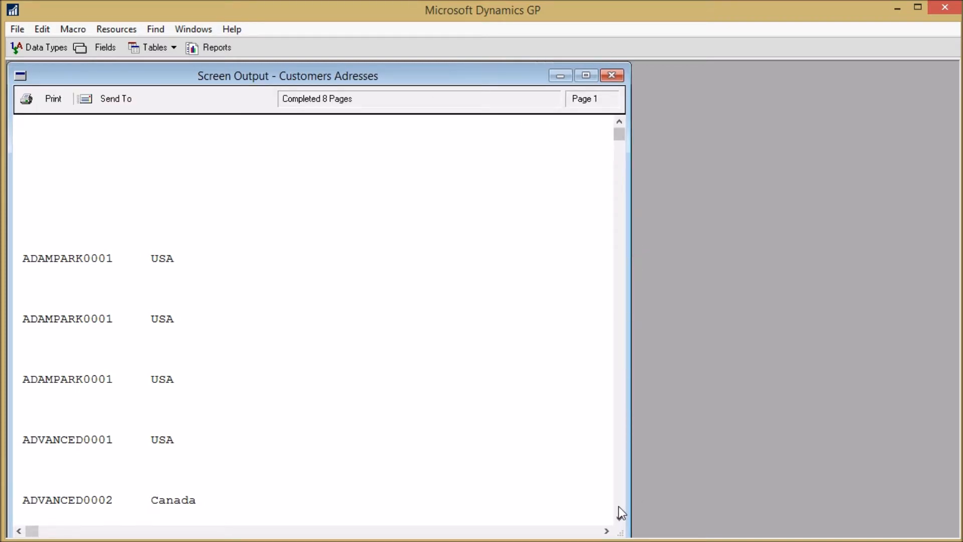
scroll(618, 507, "down", 20)
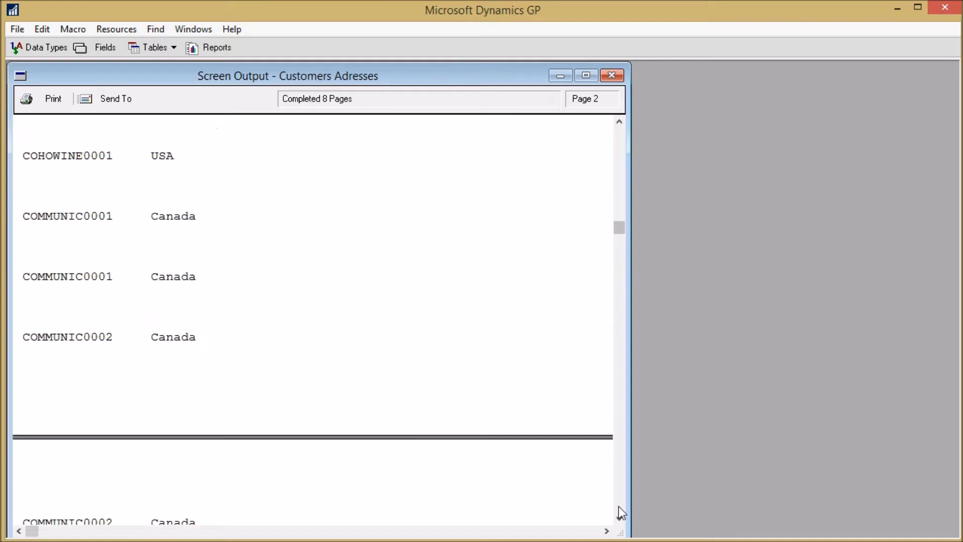
scroll(618, 507, "down", 18)
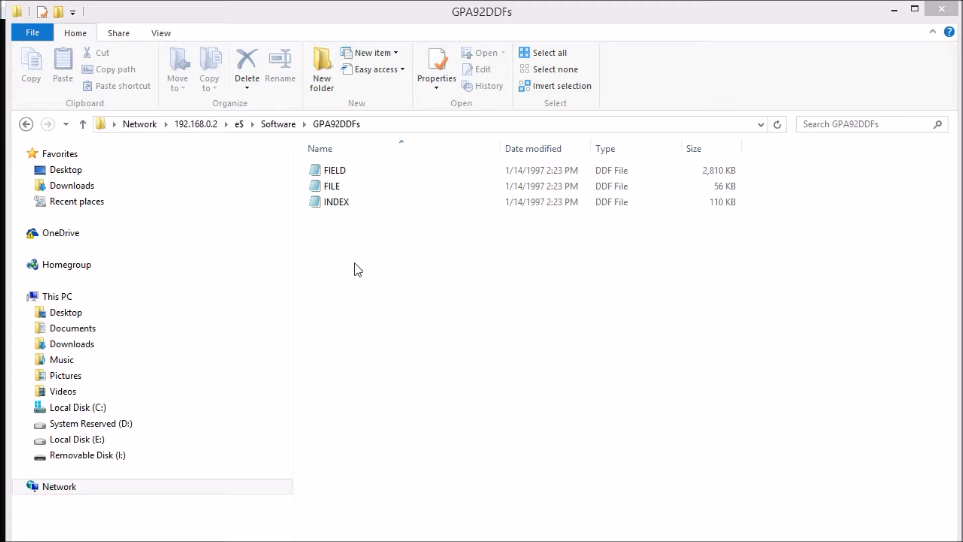
- In File Explorer, select the FIELD, FILE and INDEX DDF files together in the GPA92DDFs folder
left_click(330, 173)
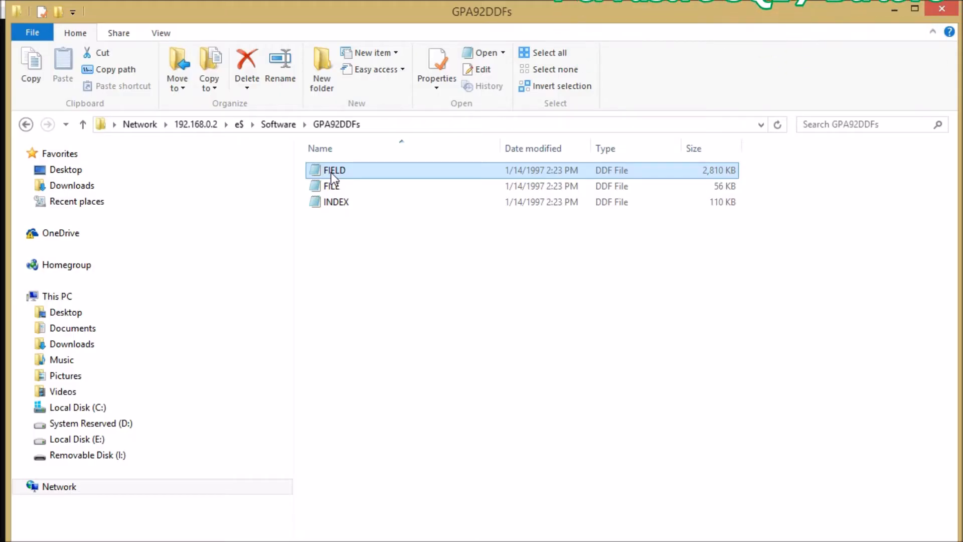
left_click(324, 186)
left_click(329, 201, "ctrl")
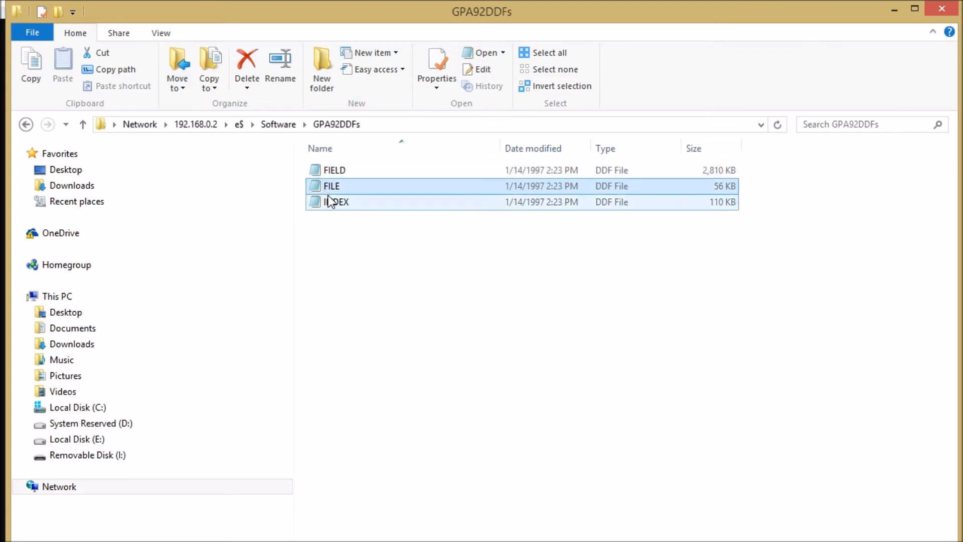
left_click(329, 188, "ctrl")
left_click(327, 170, "ctrl")
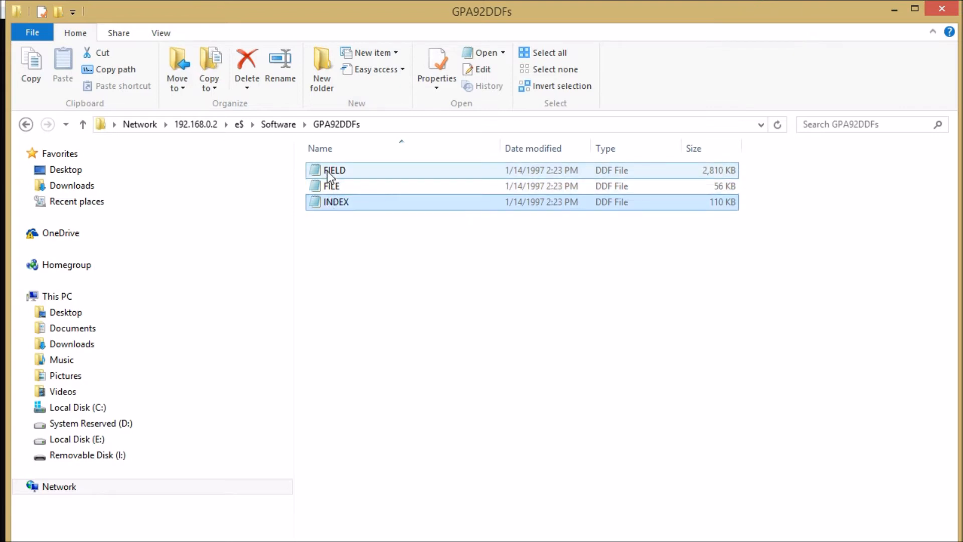
key("ctrl+a")
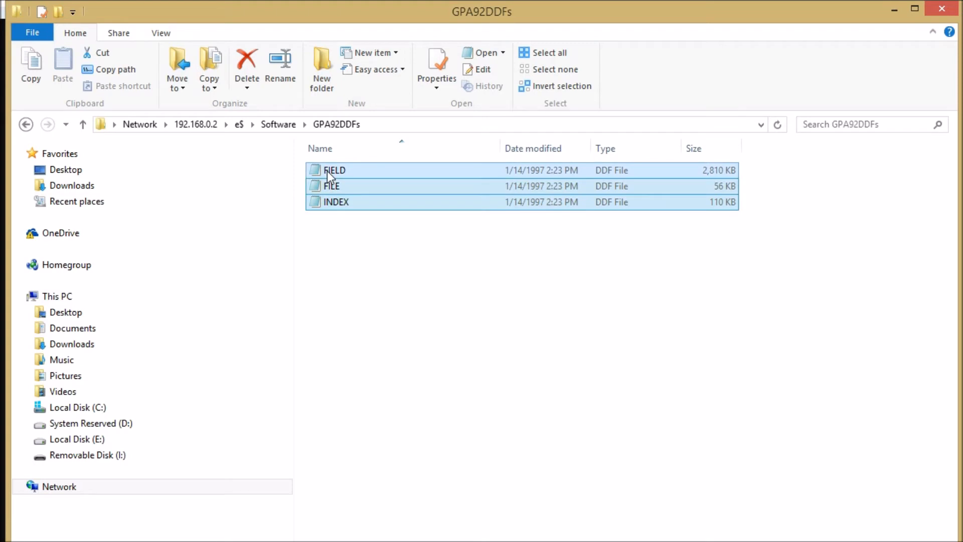